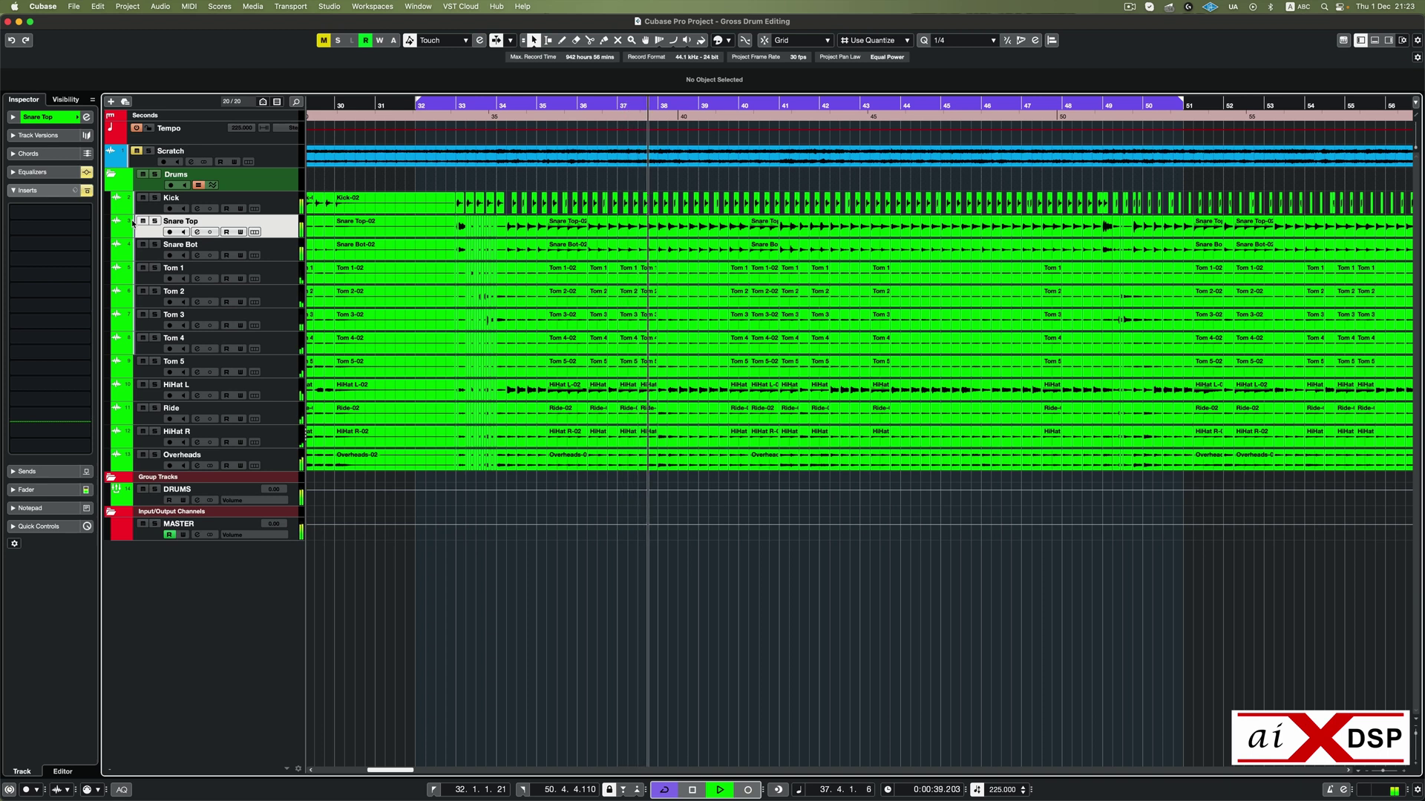
Stop playback and load the aiXdsp Multi Band Gate into an empty Snare Top insert slot.
{"action": "key", "text": "space"}
{"action": "left_click", "coordinate": [68, 217]}
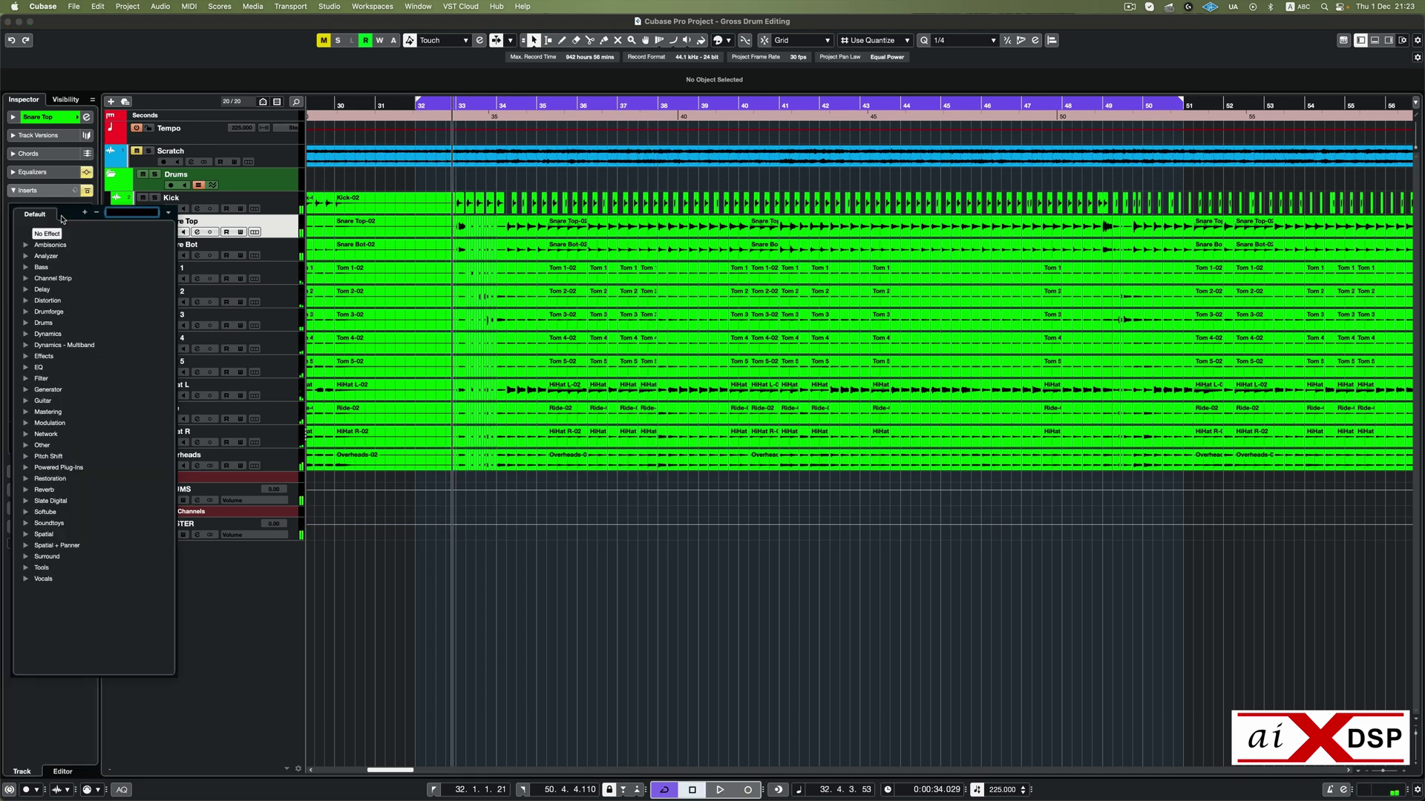
{"action": "type", "text": "multi"}
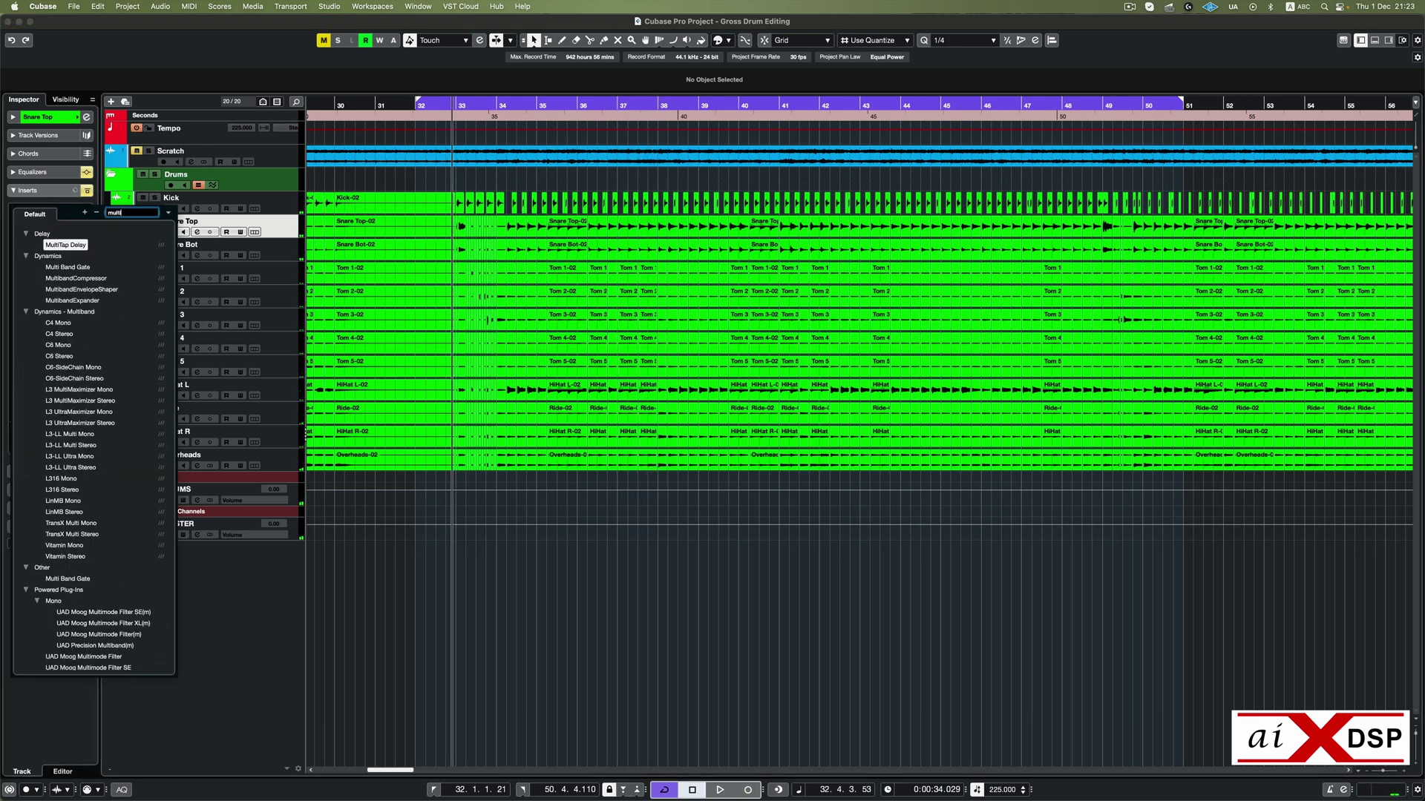
{"action": "type", "text": "bandgate"}
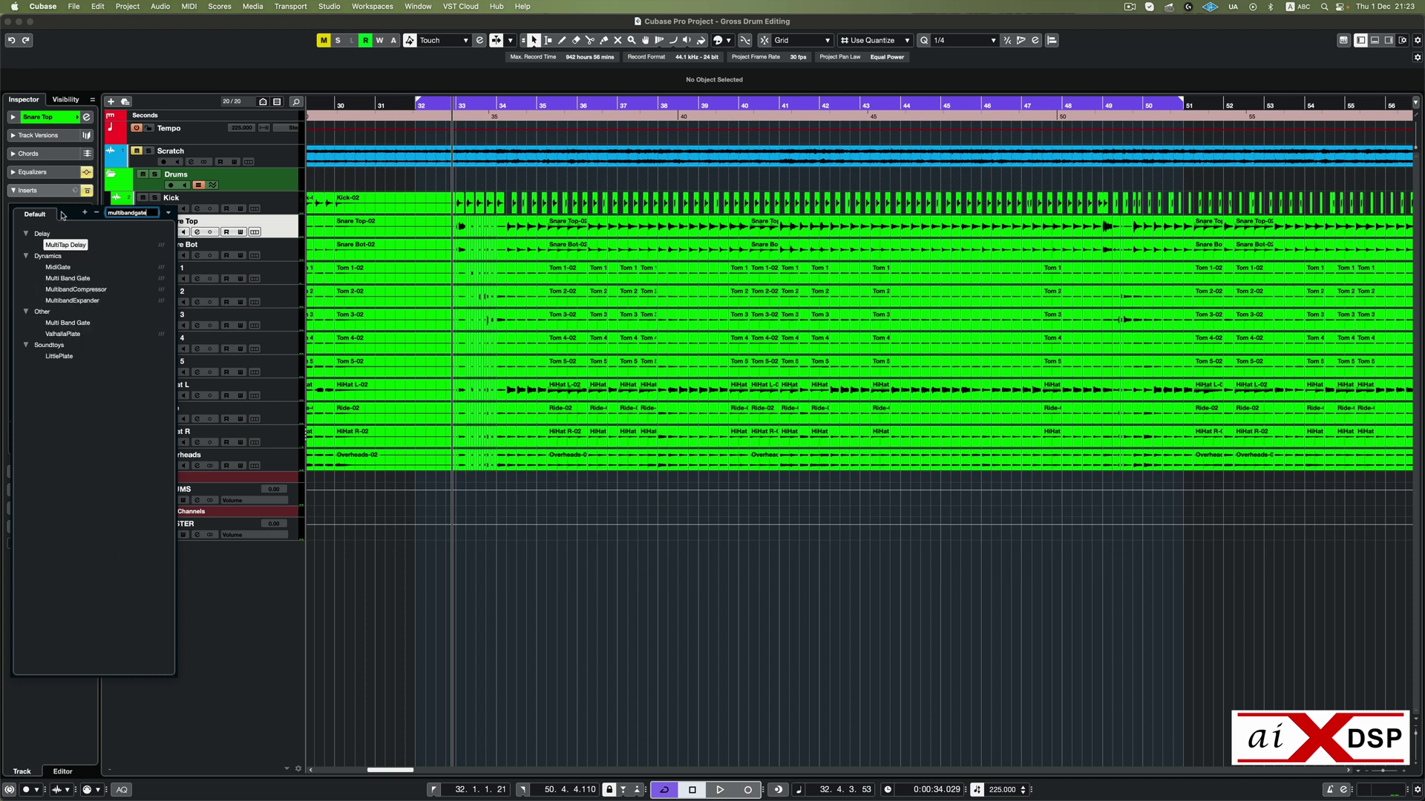
{"action": "left_click", "coordinate": [74, 279]}
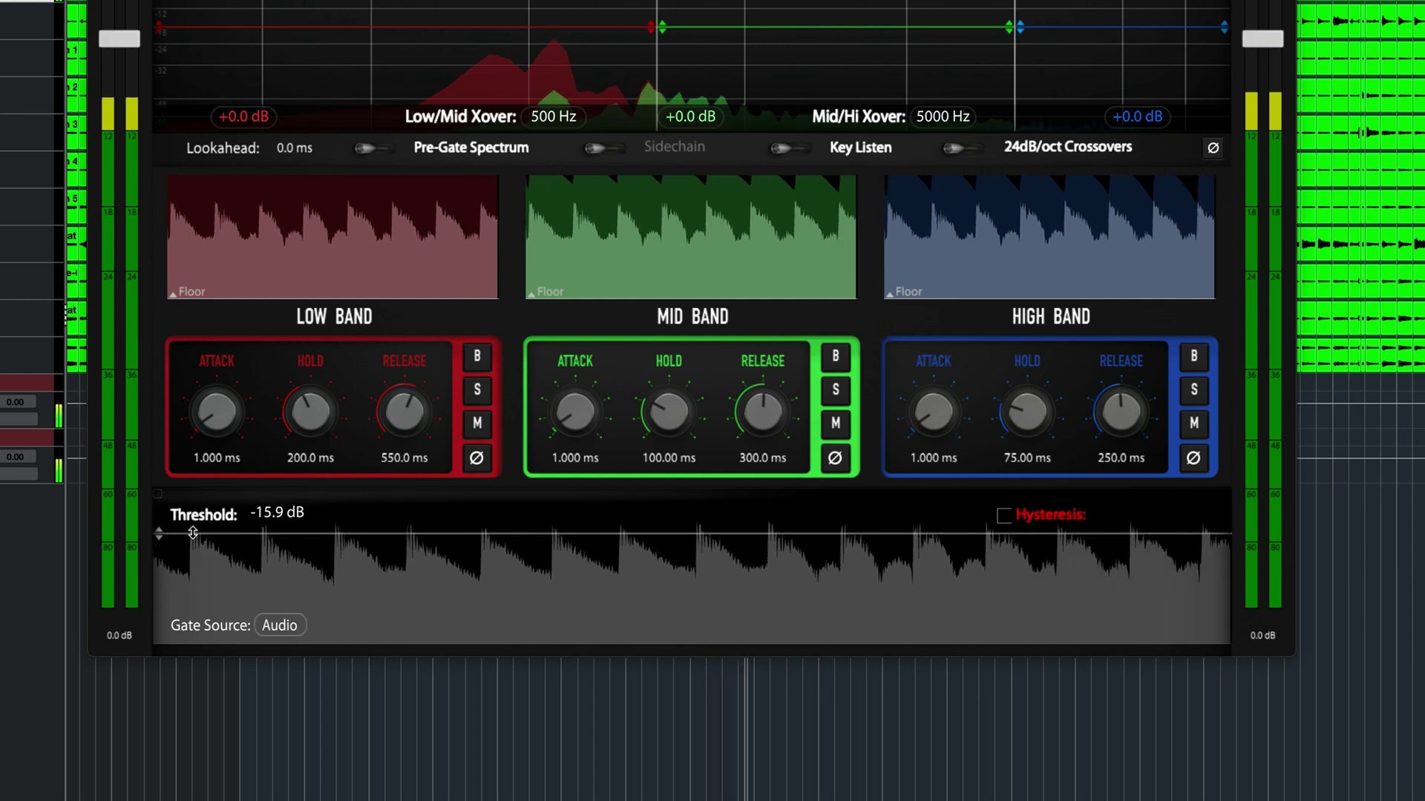
Lower the gate's threshold line until Threshold reads -17.3 dB.
{"action": "left_click_drag", "start_coordinate": [194, 535], "coordinate": [194, 536]}
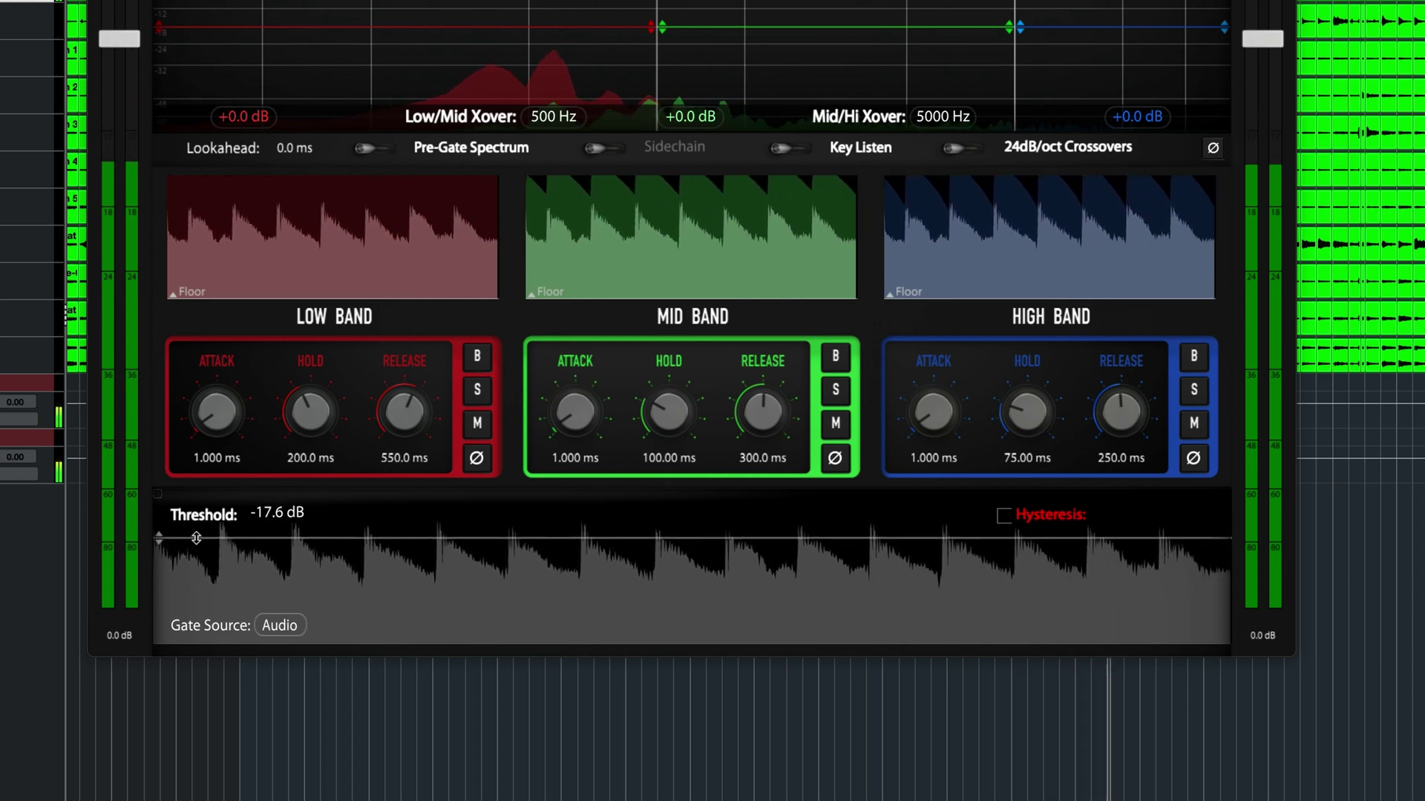
{"action": "left_click_drag", "start_coordinate": [196, 536], "coordinate": [197, 537]}
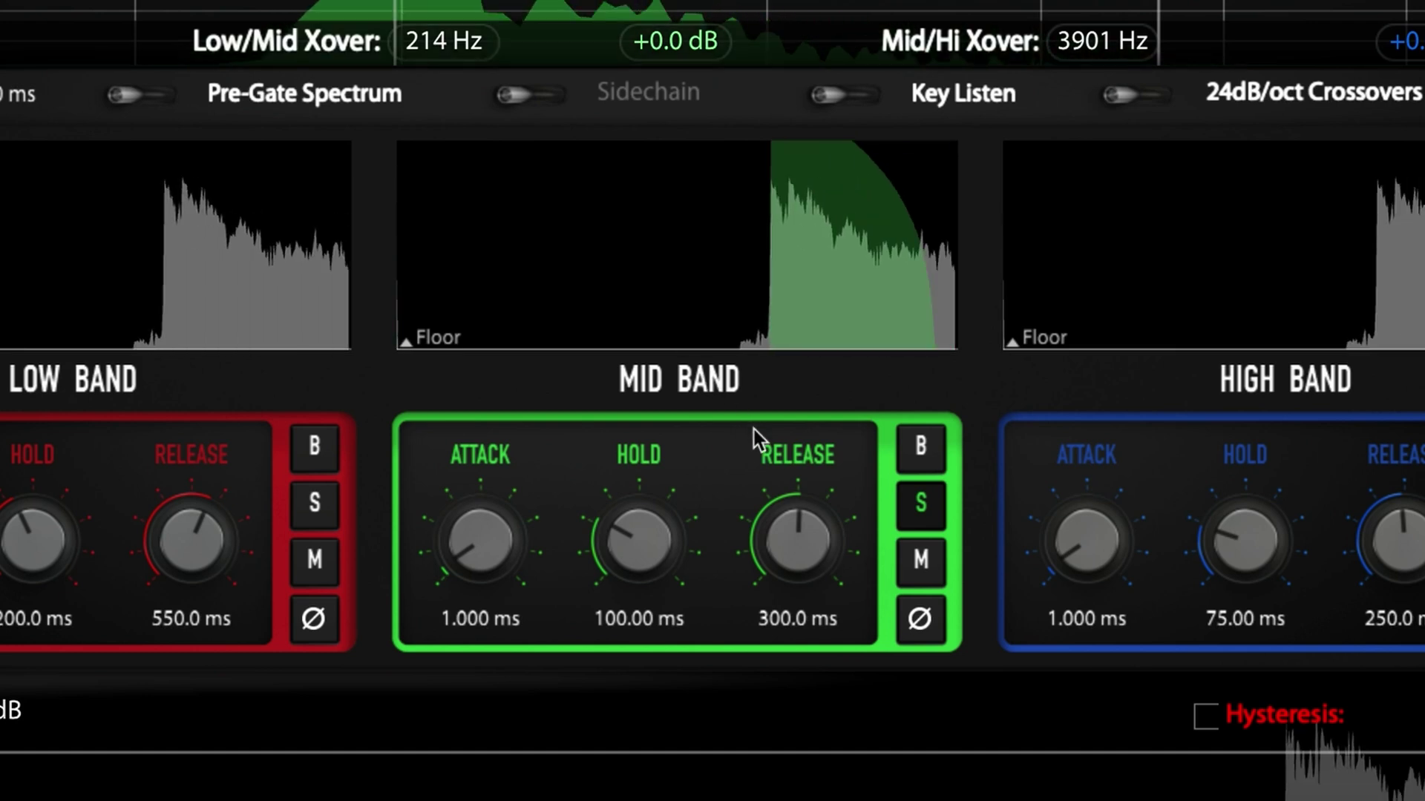
Set the mid band Hold to 58.36 ms and Release to 162.1 ms.
{"action": "left_click_drag", "start_coordinate": [792, 525], "coordinate": [767, 772]}
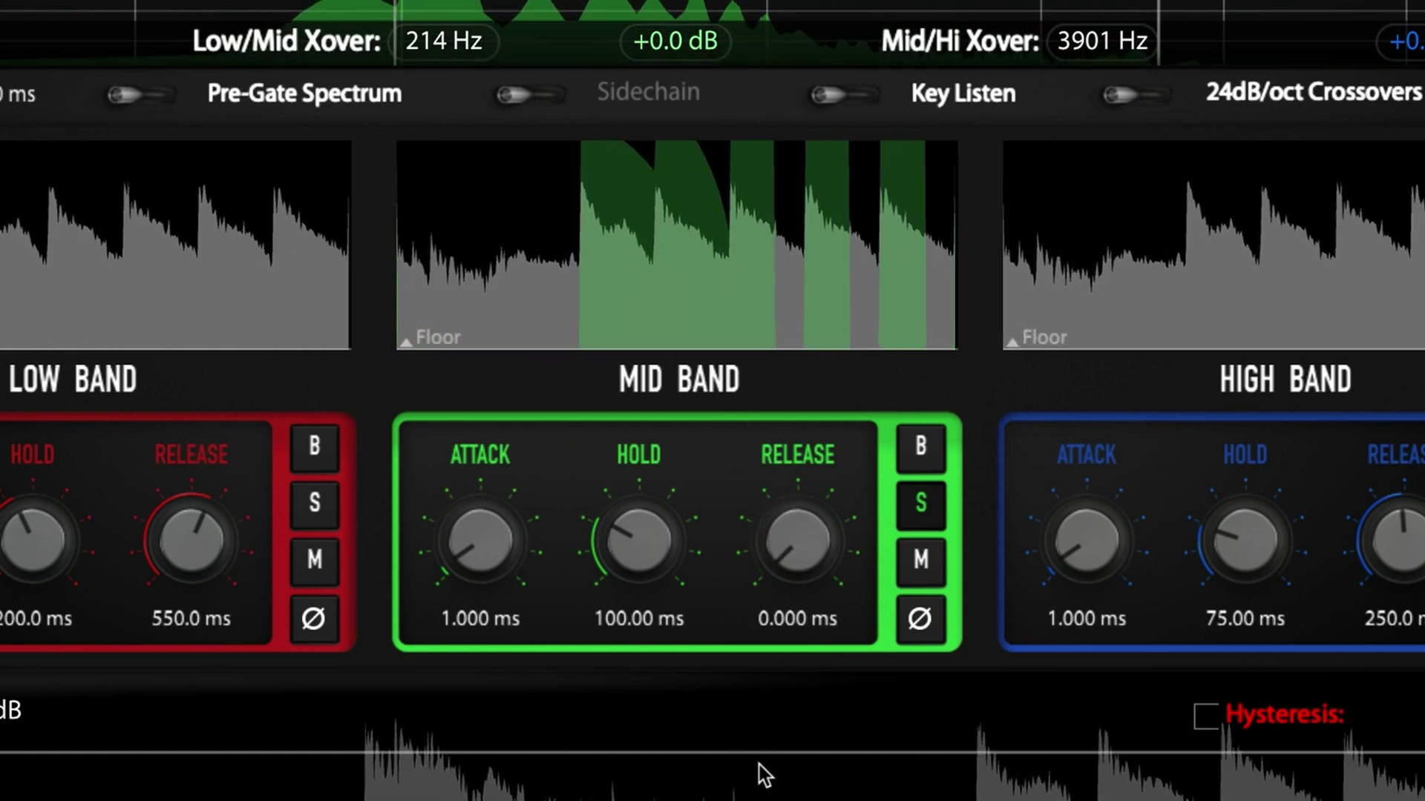
{"action": "left_click_drag", "start_coordinate": [626, 546], "coordinate": [653, 688]}
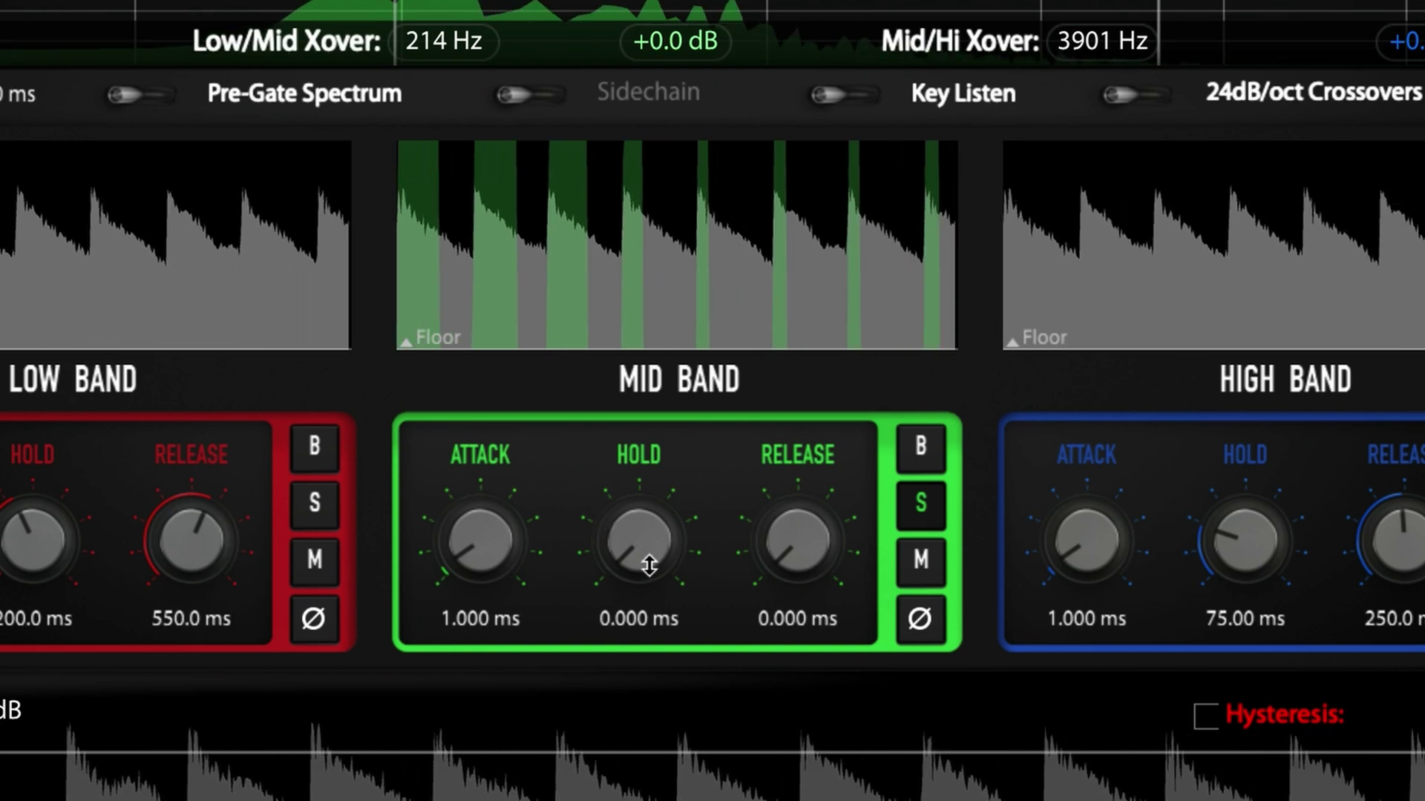
{"action": "left_click_drag", "start_coordinate": [646, 566], "coordinate": [648, 492]}
{"action": "left_click_drag", "start_coordinate": [782, 556], "coordinate": [821, 398]}
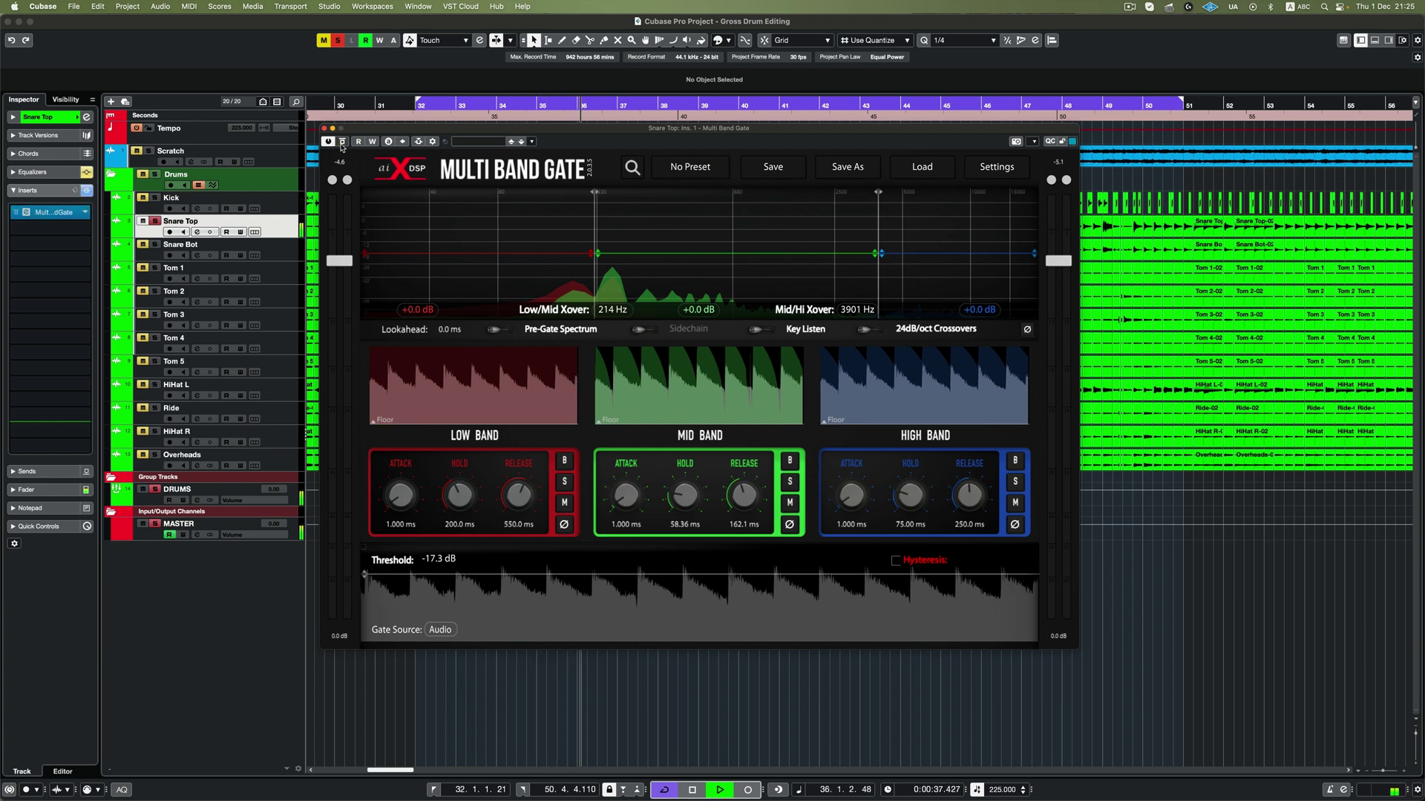
Take the gate out of bypass and solo the high band, restarting playback to audition it.
{"action": "left_click", "coordinate": [342, 142]}
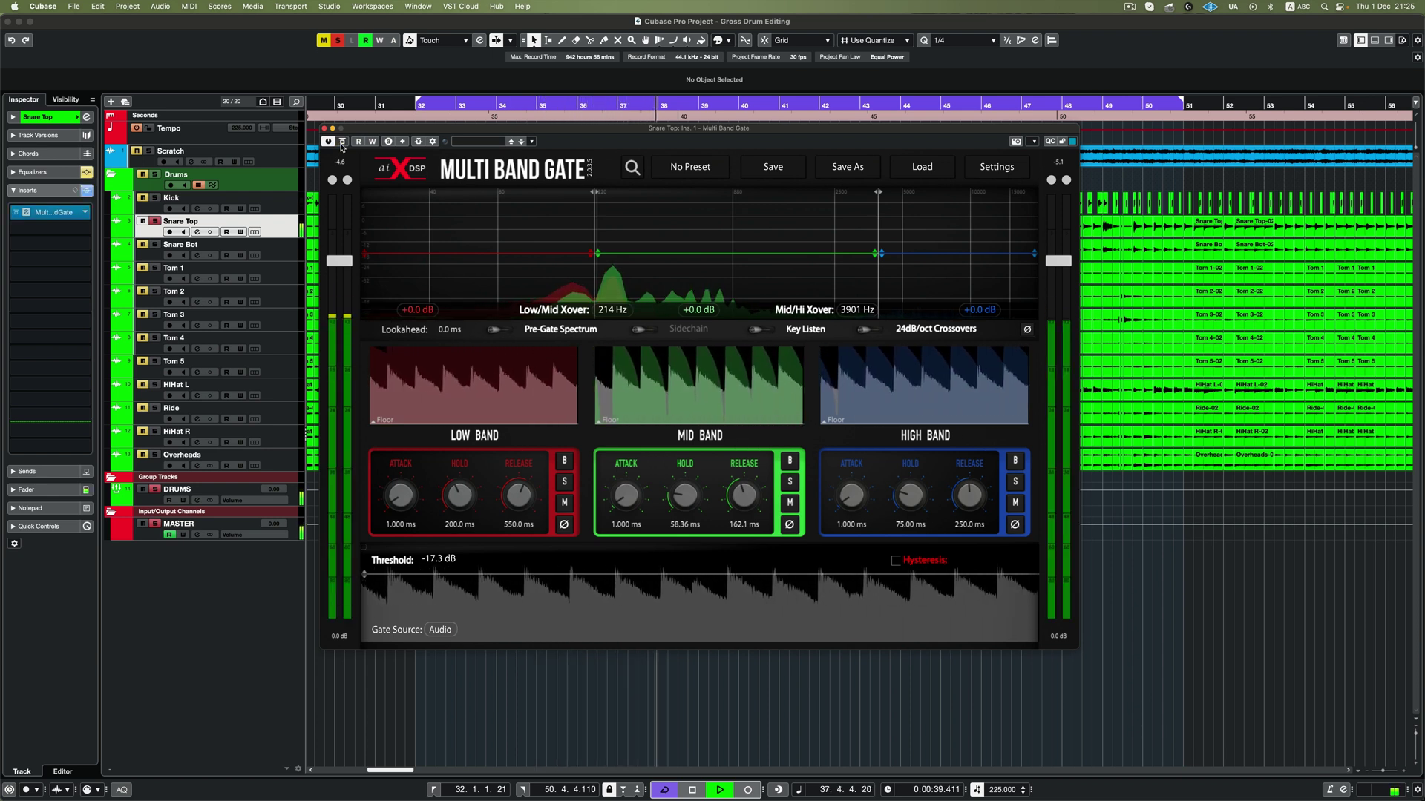
{"action": "key", "text": "space"}
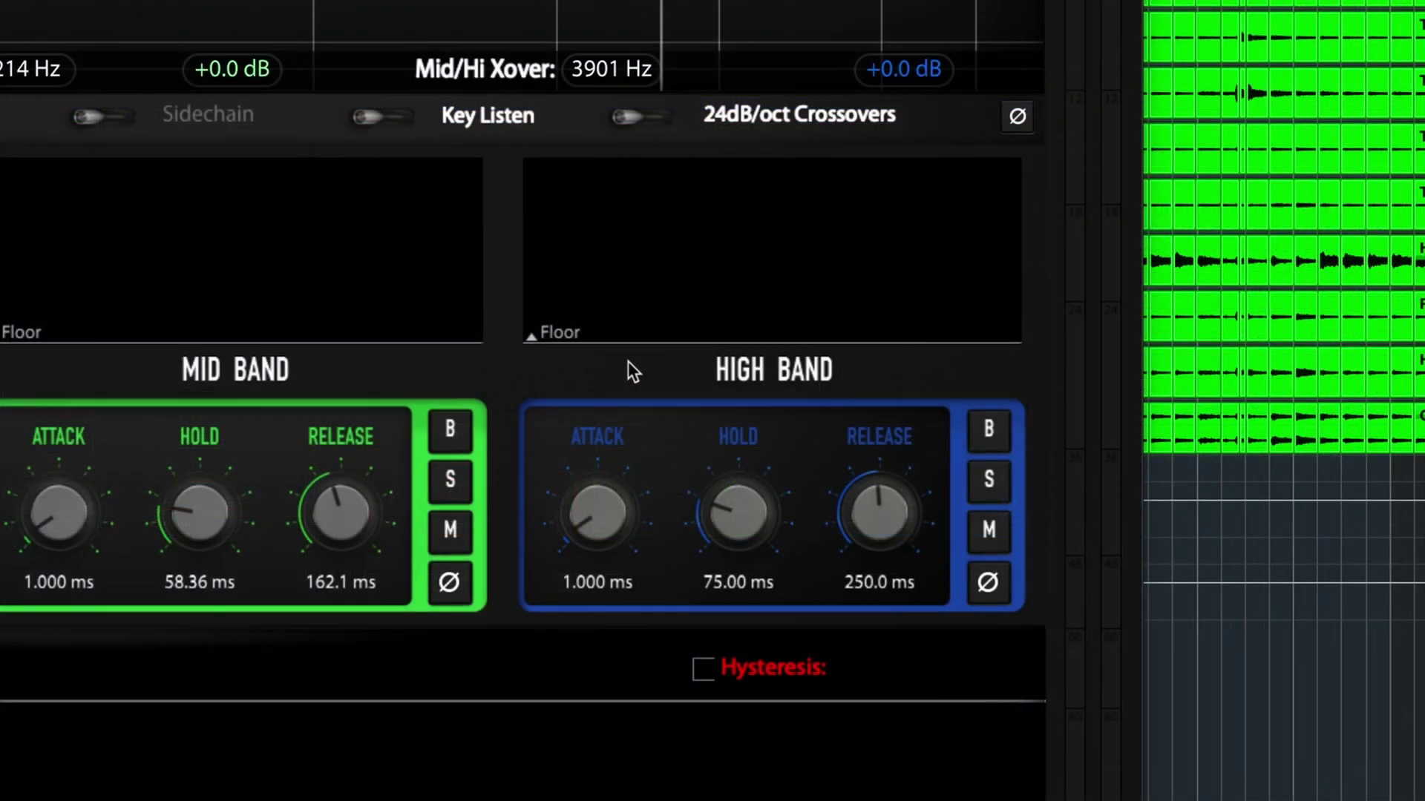
{"action": "left_click", "coordinate": [989, 486]}
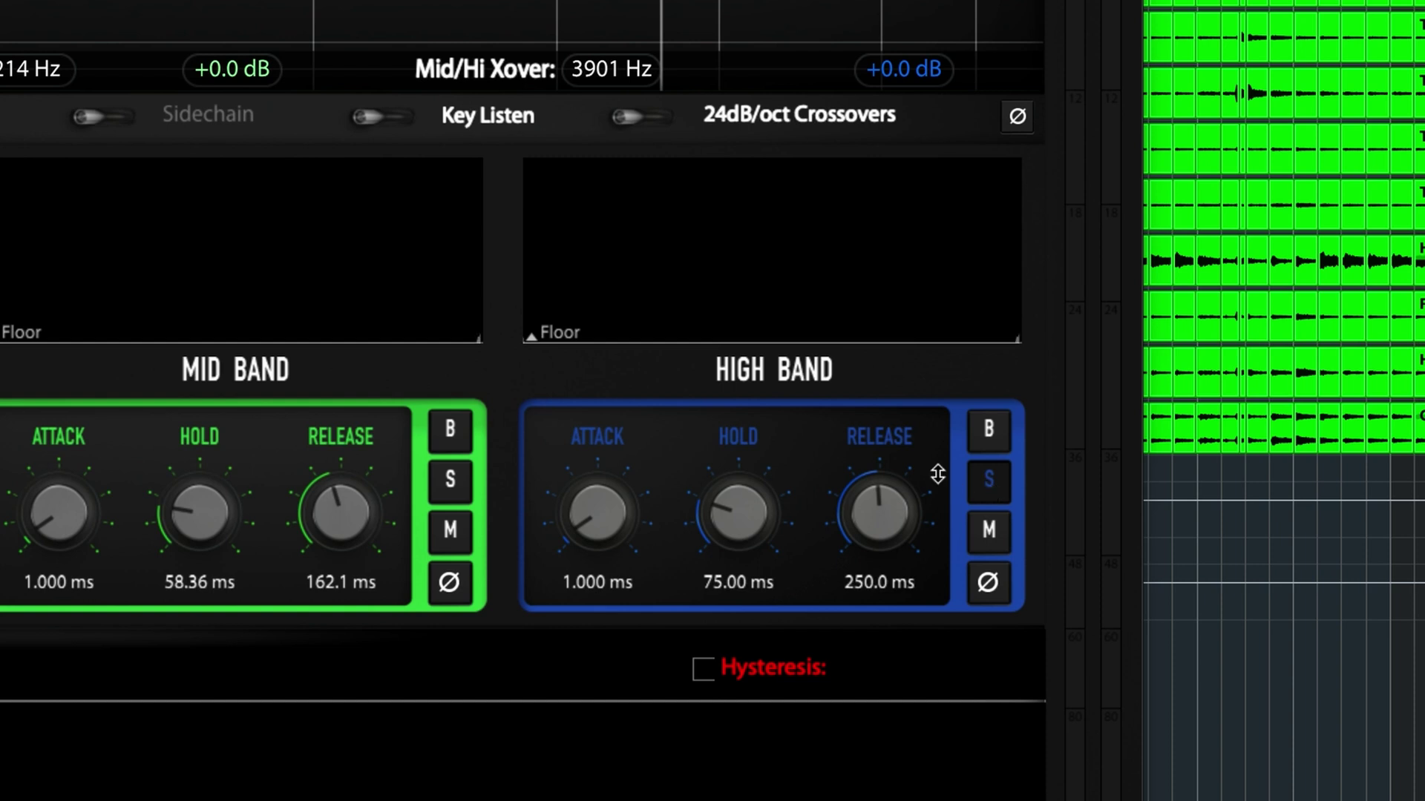
{"action": "key", "text": "space"}
Give the high band a 9.931 ms hold and 23.86 ms release, then solo the mid band too.
{"action": "left_click_drag", "start_coordinate": [884, 509], "coordinate": [879, 579]}
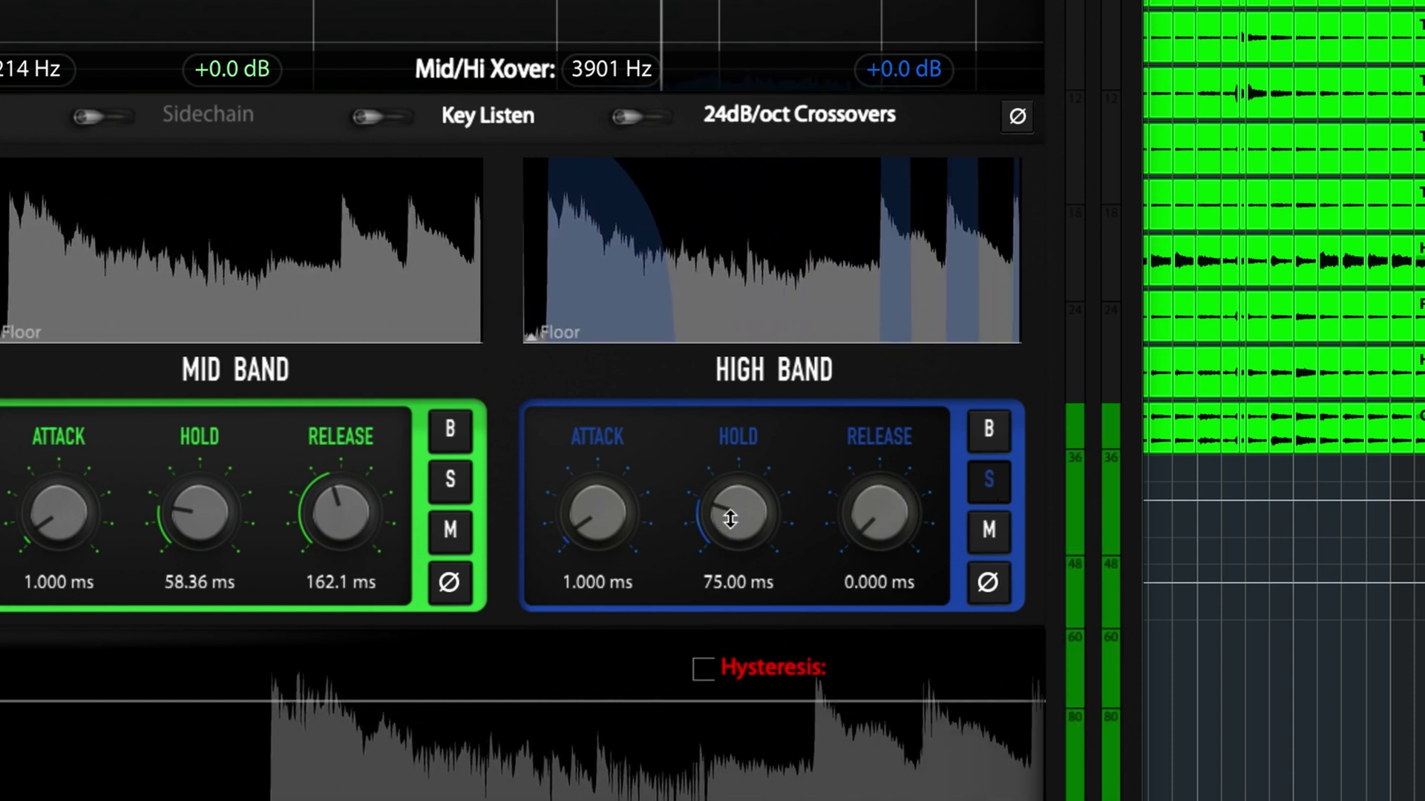
{"action": "mouse_move", "coordinate": [730, 519]}
{"action": "left_mouse_down"}
{"action": "mouse_move", "coordinate": [753, 706]}
{"action": "mouse_move", "coordinate": [728, 497]}
{"action": "mouse_move", "coordinate": [730, 514]}
{"action": "left_mouse_up"}
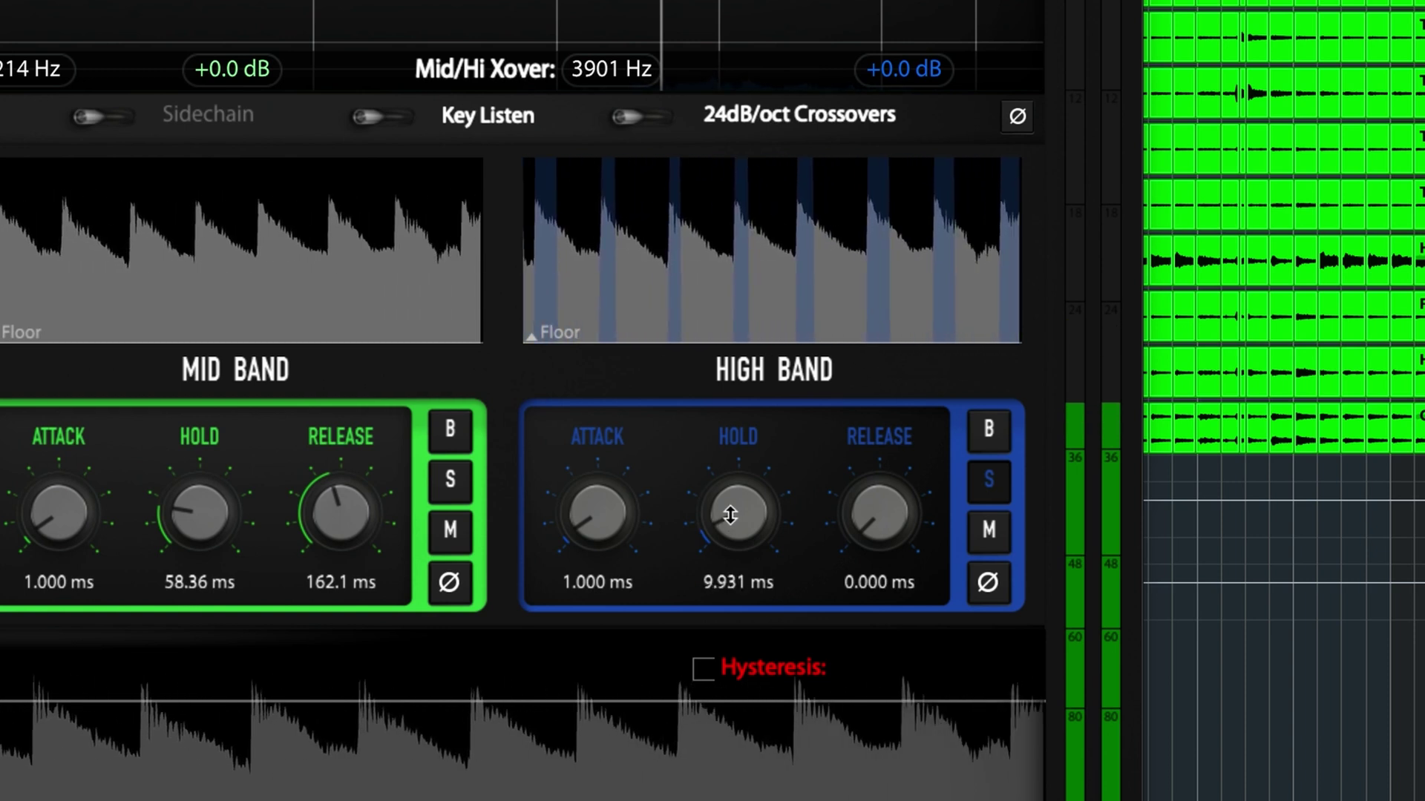
{"action": "left_click_drag", "start_coordinate": [871, 520], "coordinate": [877, 436]}
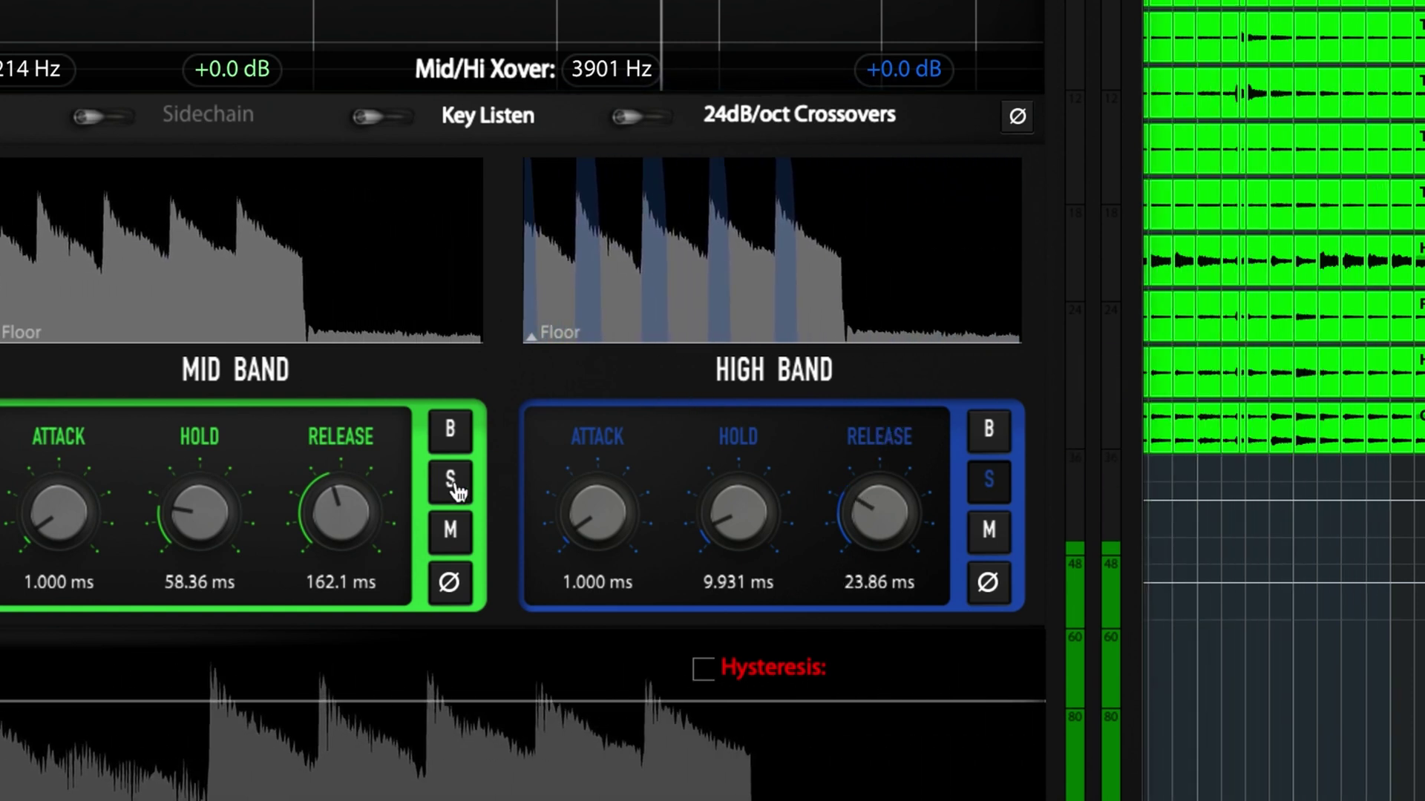
{"action": "left_click", "coordinate": [450, 481]}
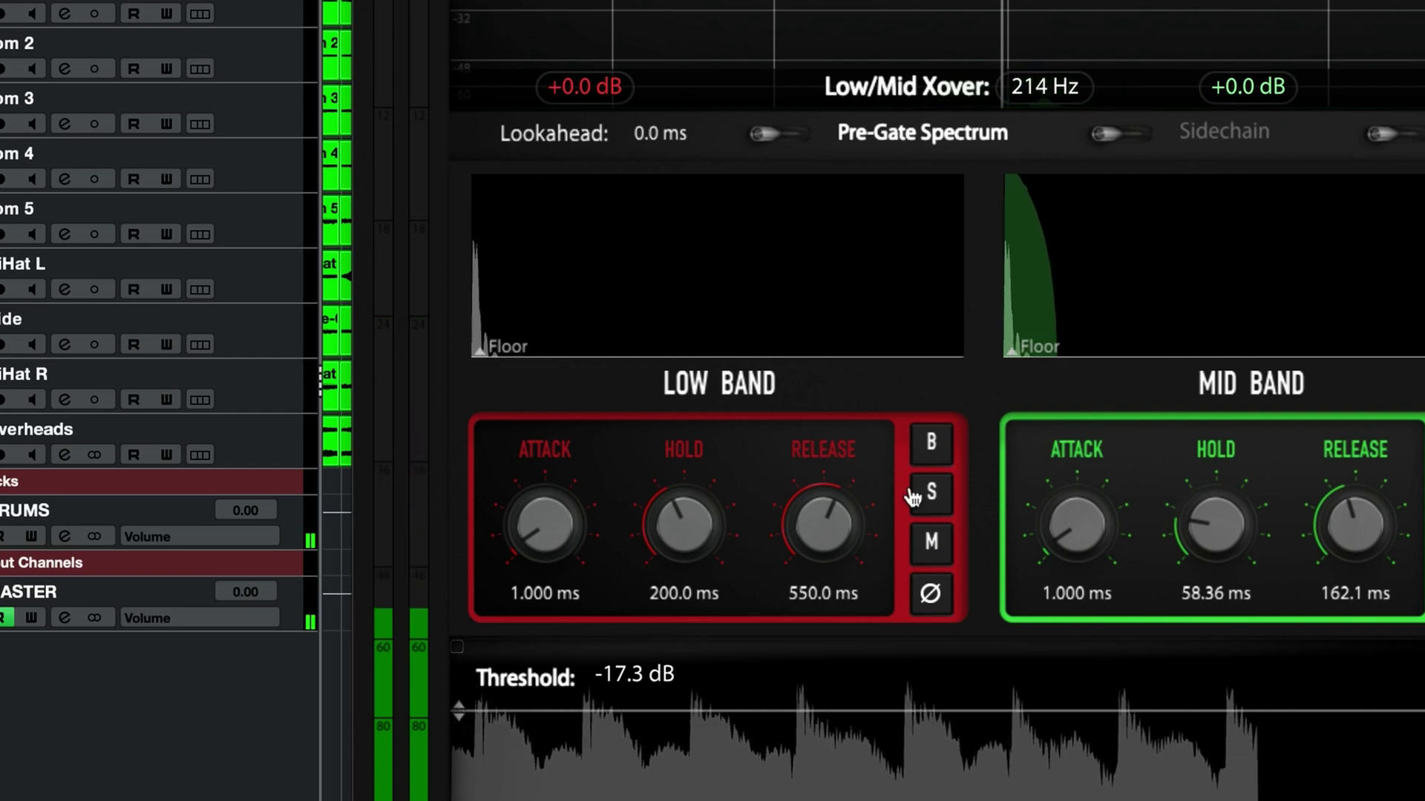
Solo the low band and set its Hold to 55.06 ms and Release to 148.1 ms.
{"action": "left_click", "coordinate": [929, 499]}
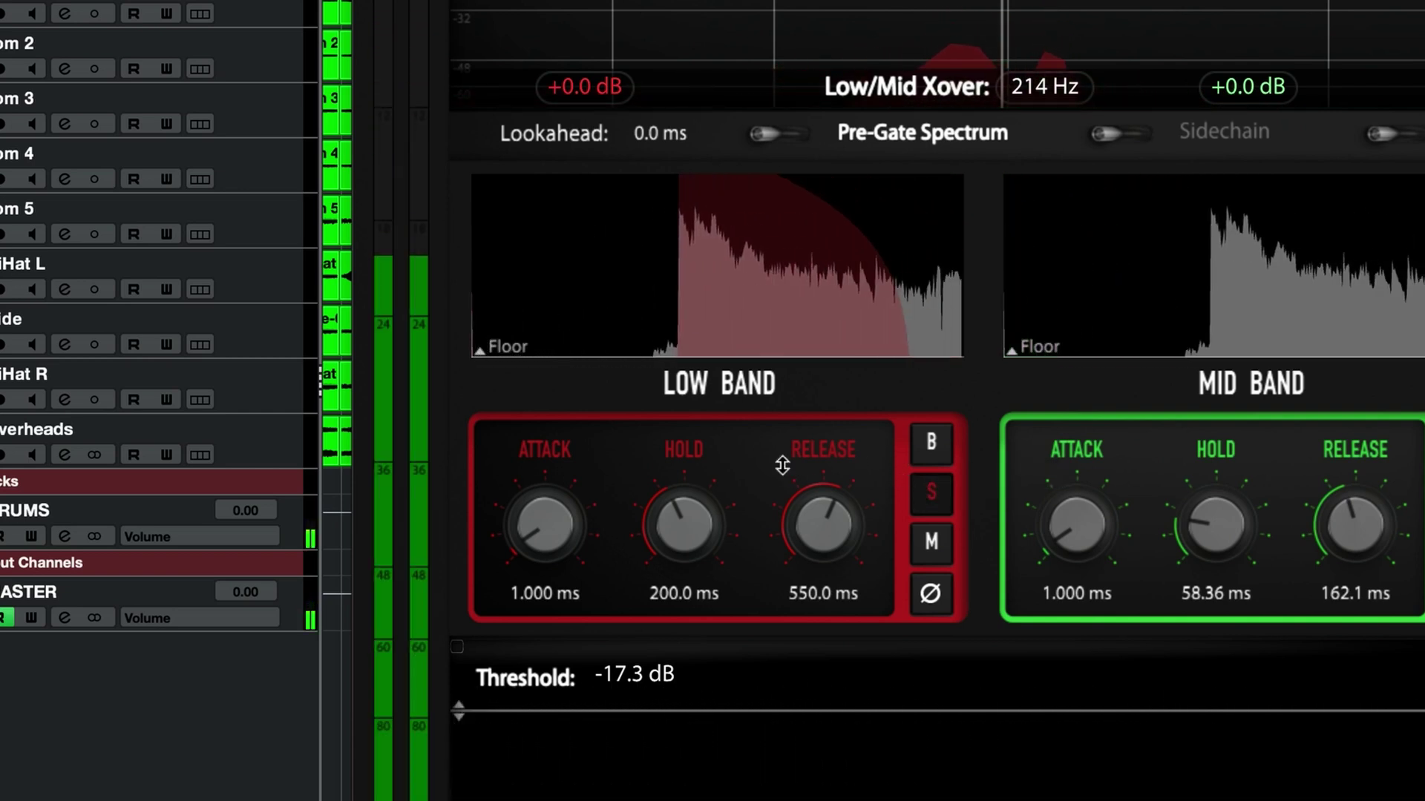
{"action": "left_click_drag", "start_coordinate": [822, 524], "coordinate": [817, 621]}
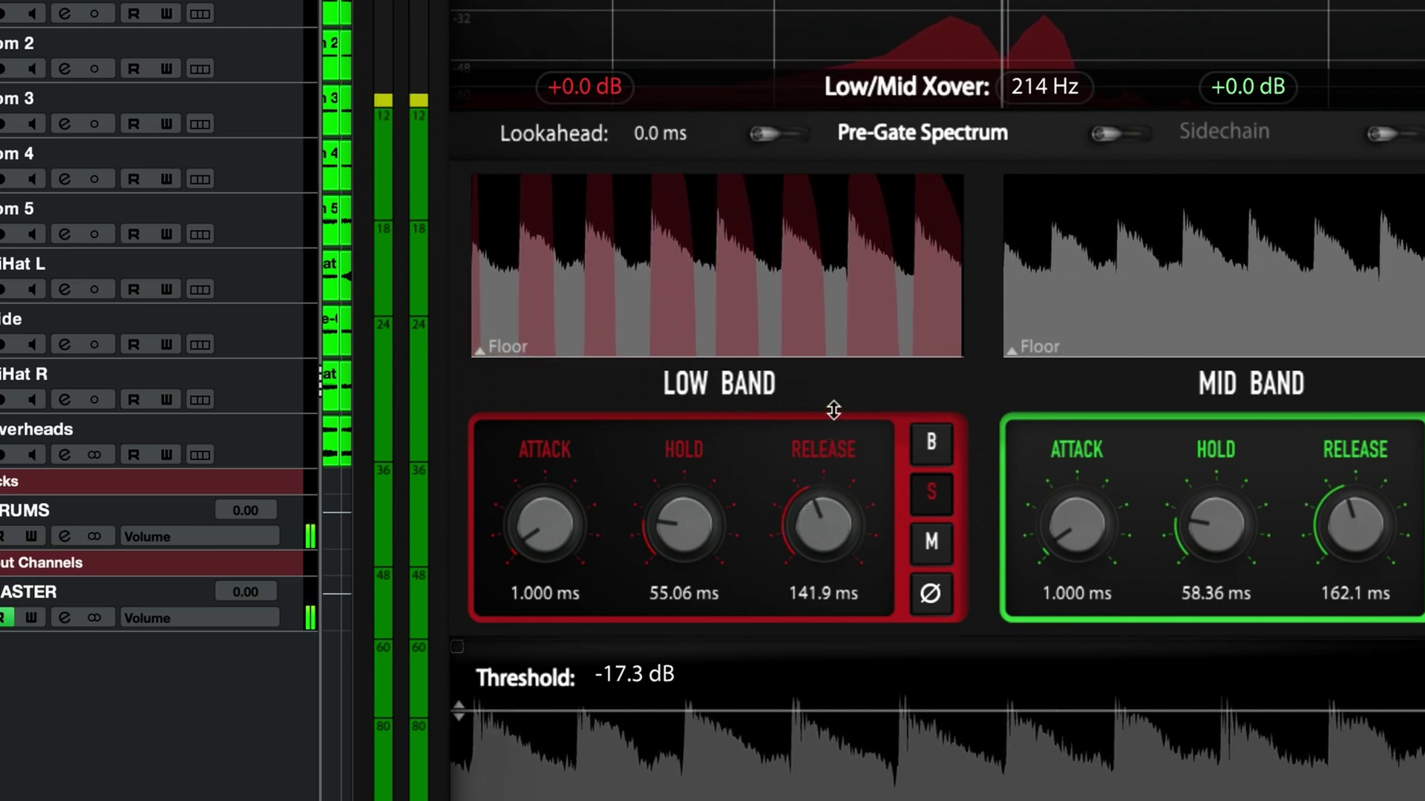
{"action": "left_click_drag", "start_coordinate": [836, 404], "coordinate": [833, 407]}
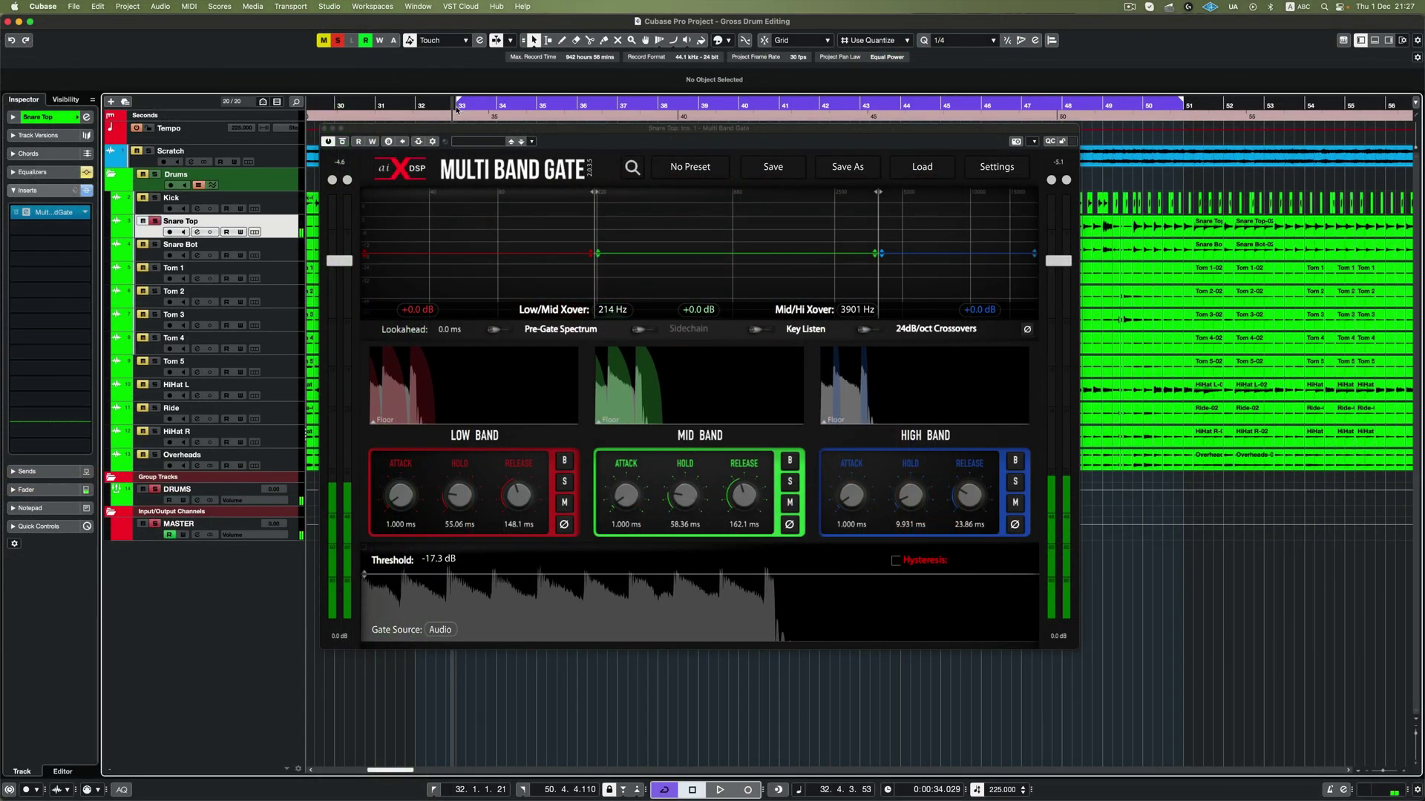
Compare the gate bypassed and active, raise the mid band gain to +1.0 dB, and close the editor.
{"action": "left_click", "coordinate": [342, 141]}
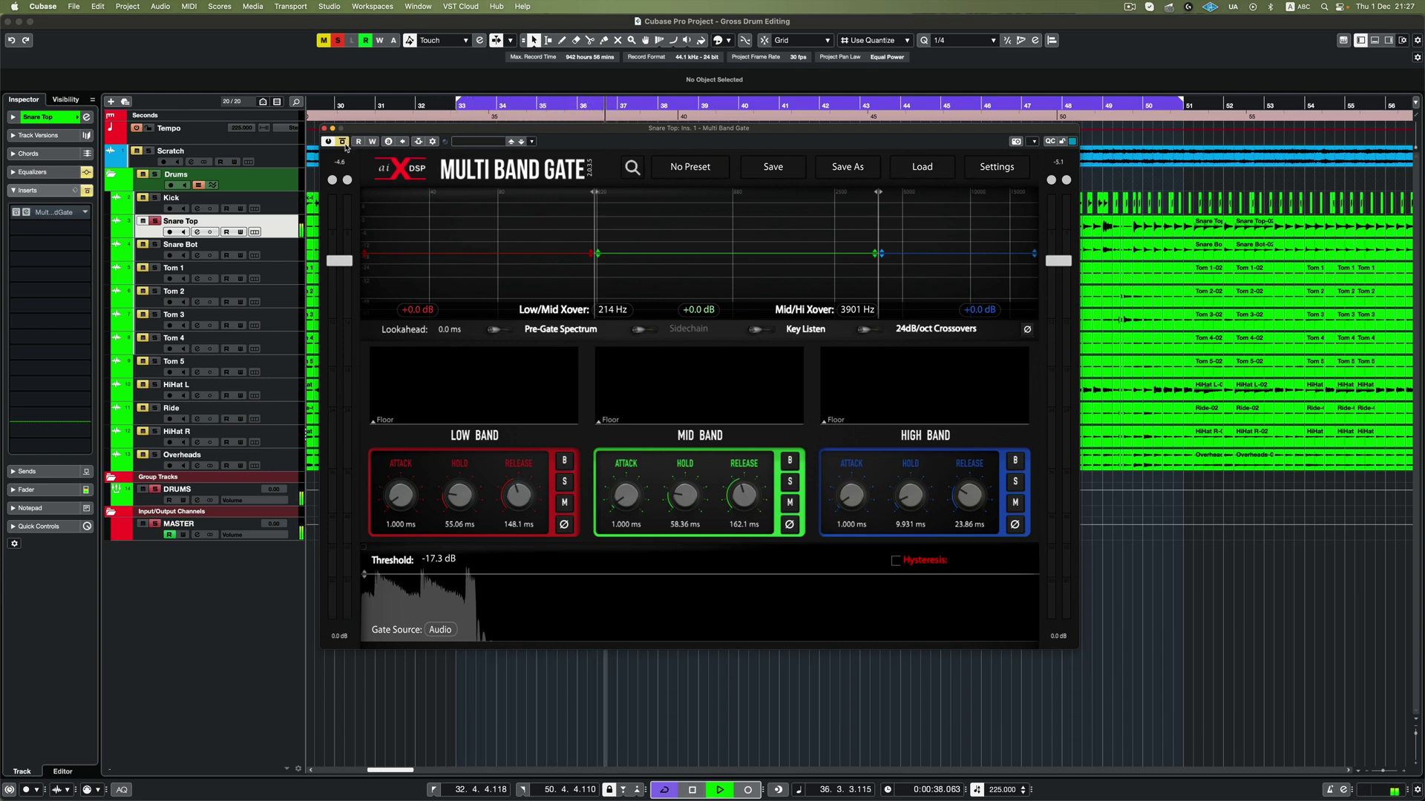
{"action": "left_click", "coordinate": [343, 142]}
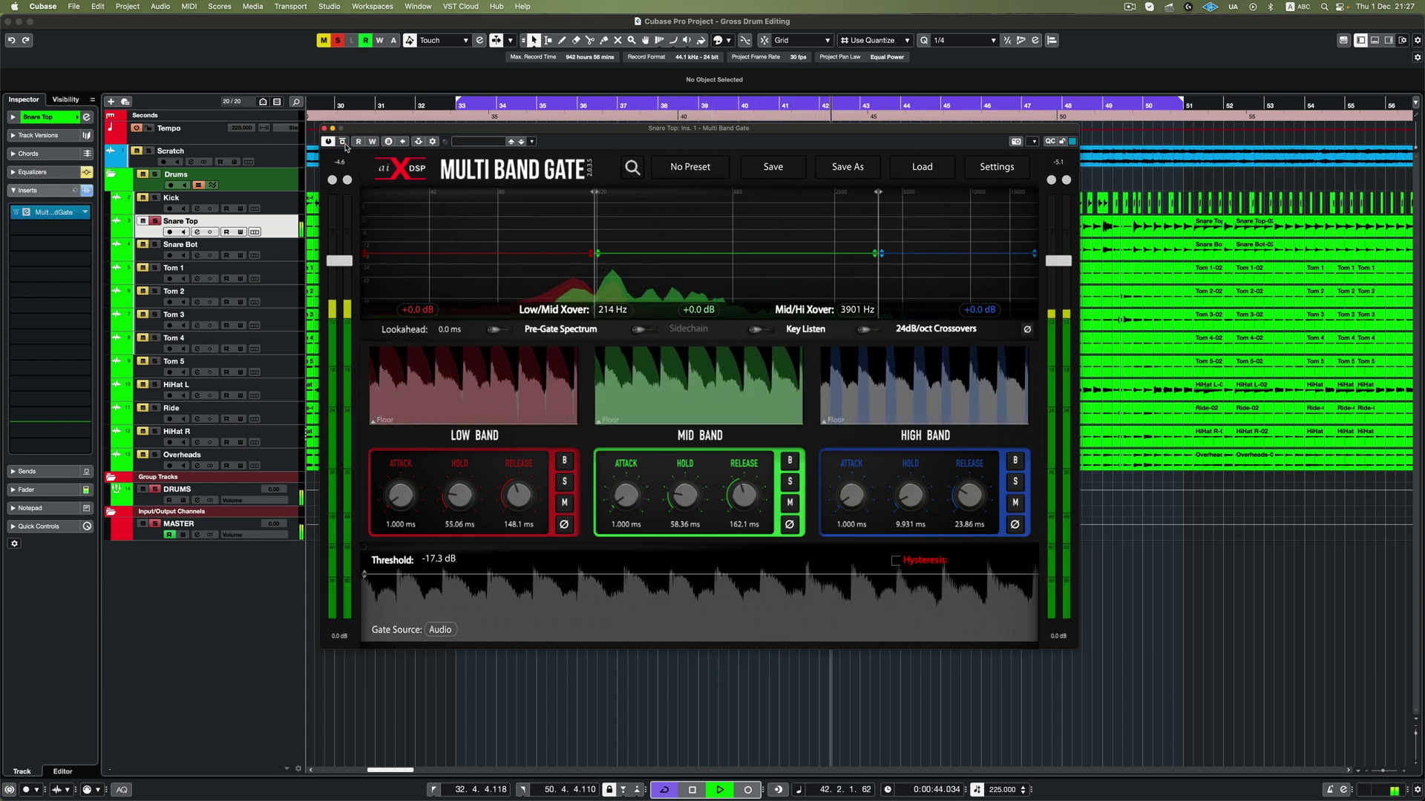
{"action": "key", "text": "space"}
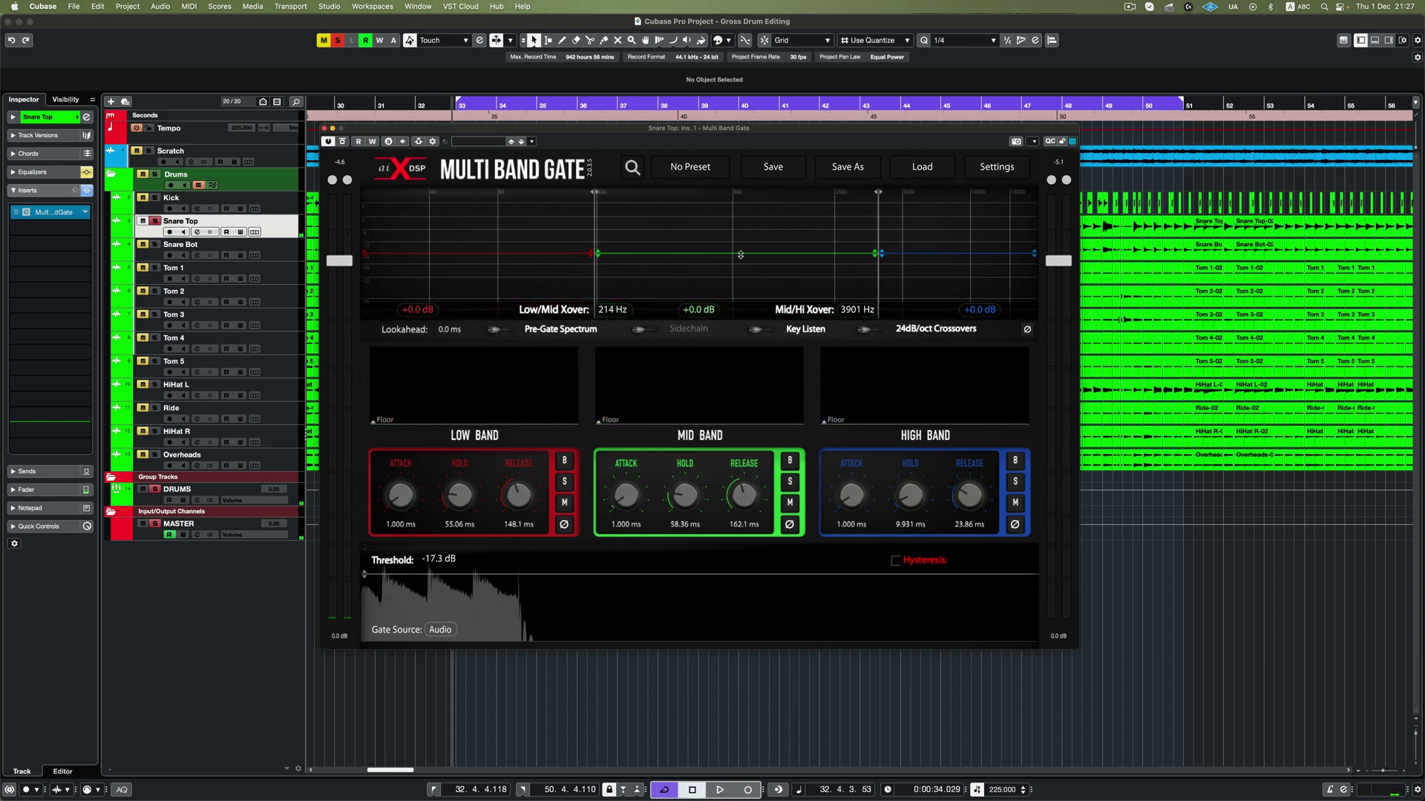
{"action": "left_click_drag", "start_coordinate": [740, 255], "coordinate": [740, 250]}
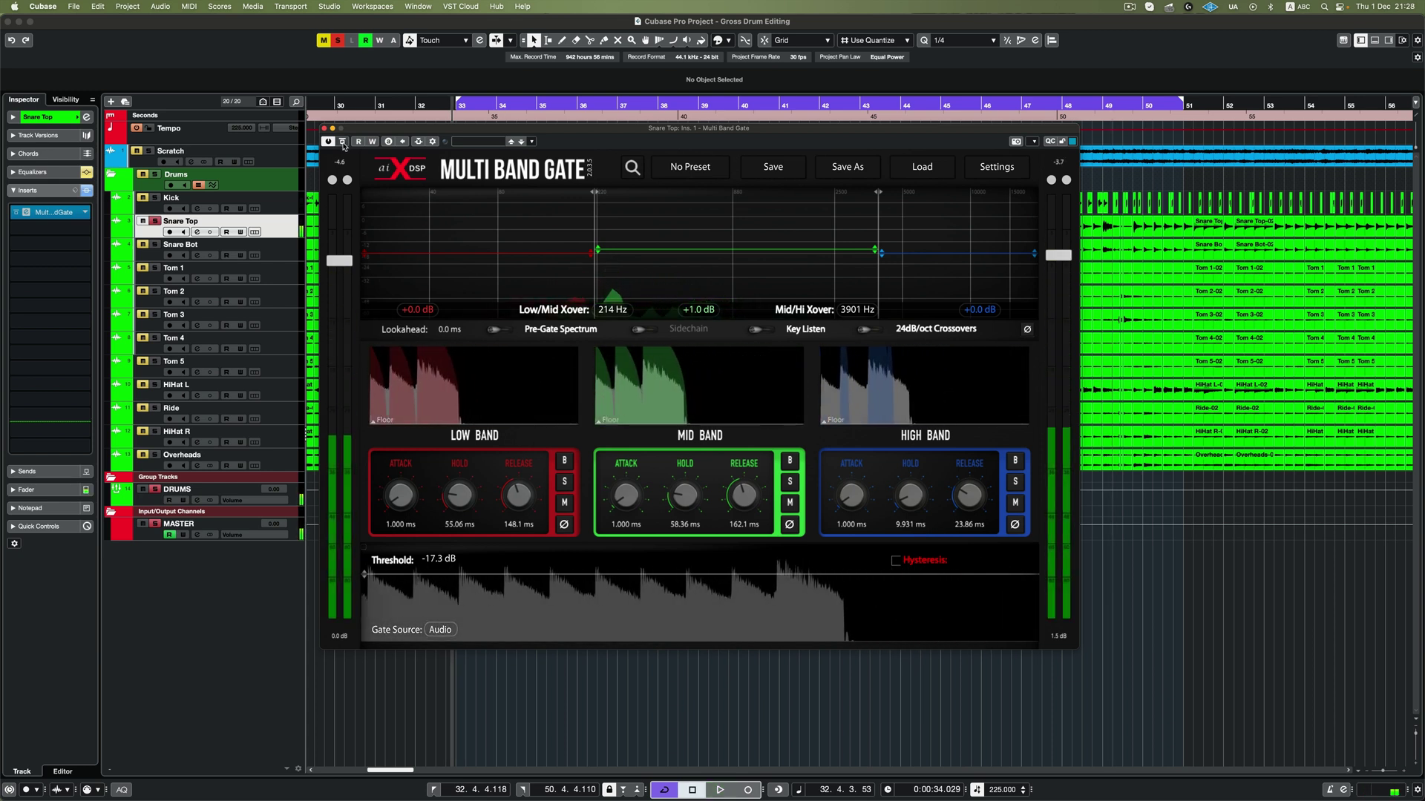
{"action": "left_click", "coordinate": [324, 129]}
Unsolo Snare Top, open the MixConsole with F3, and activate inserts on all channels.
{"action": "left_click", "coordinate": [156, 221]}
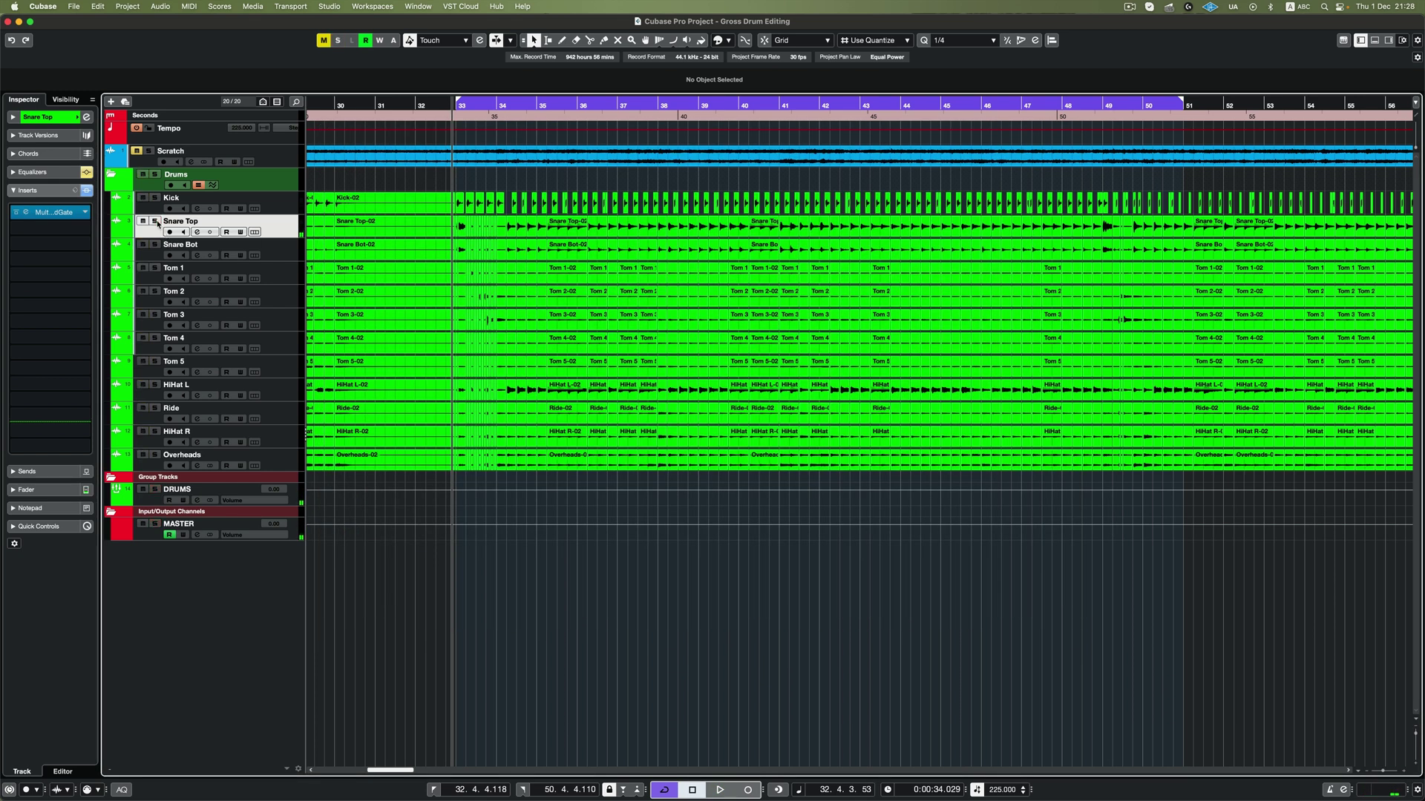
{"action": "key", "text": "F3"}
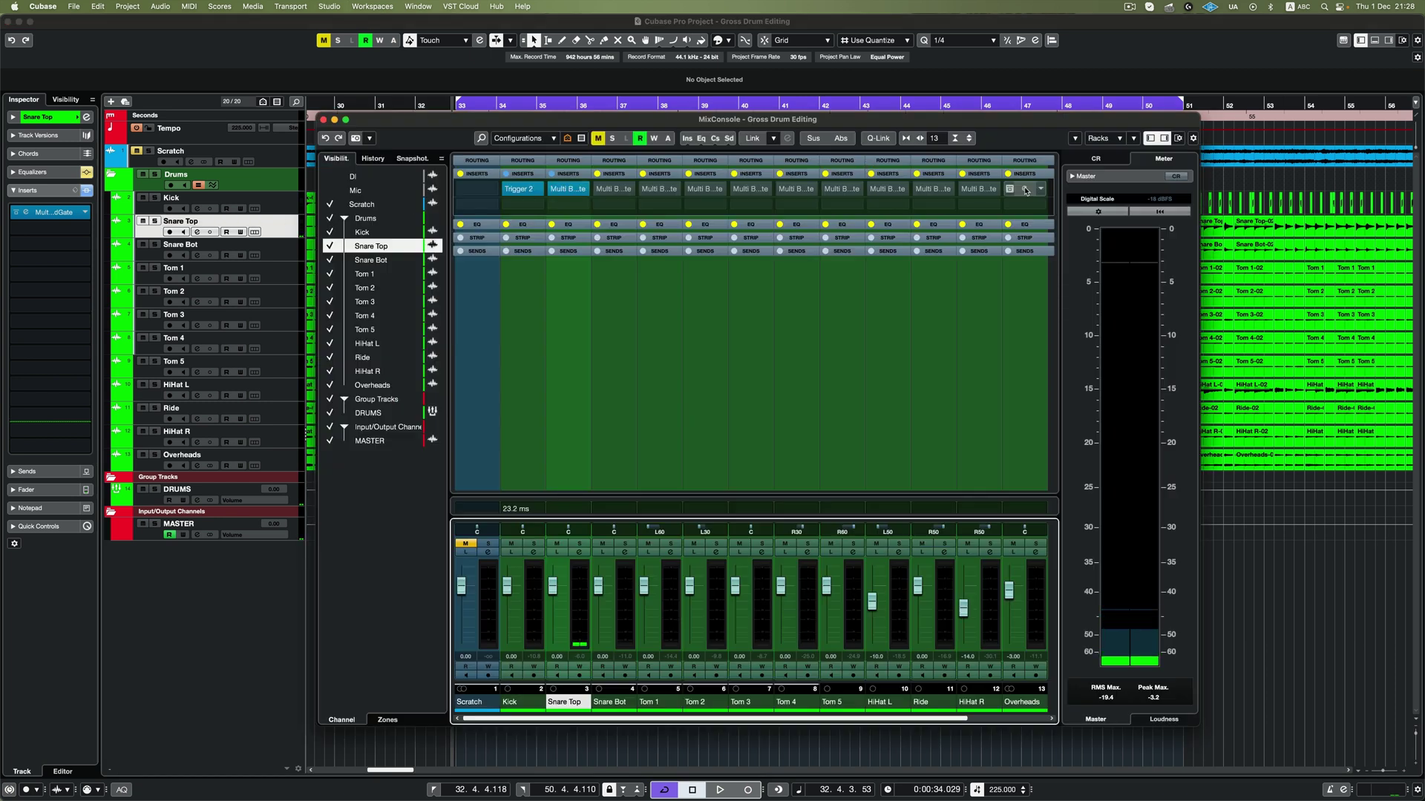
{"action": "left_click", "coordinate": [685, 141]}
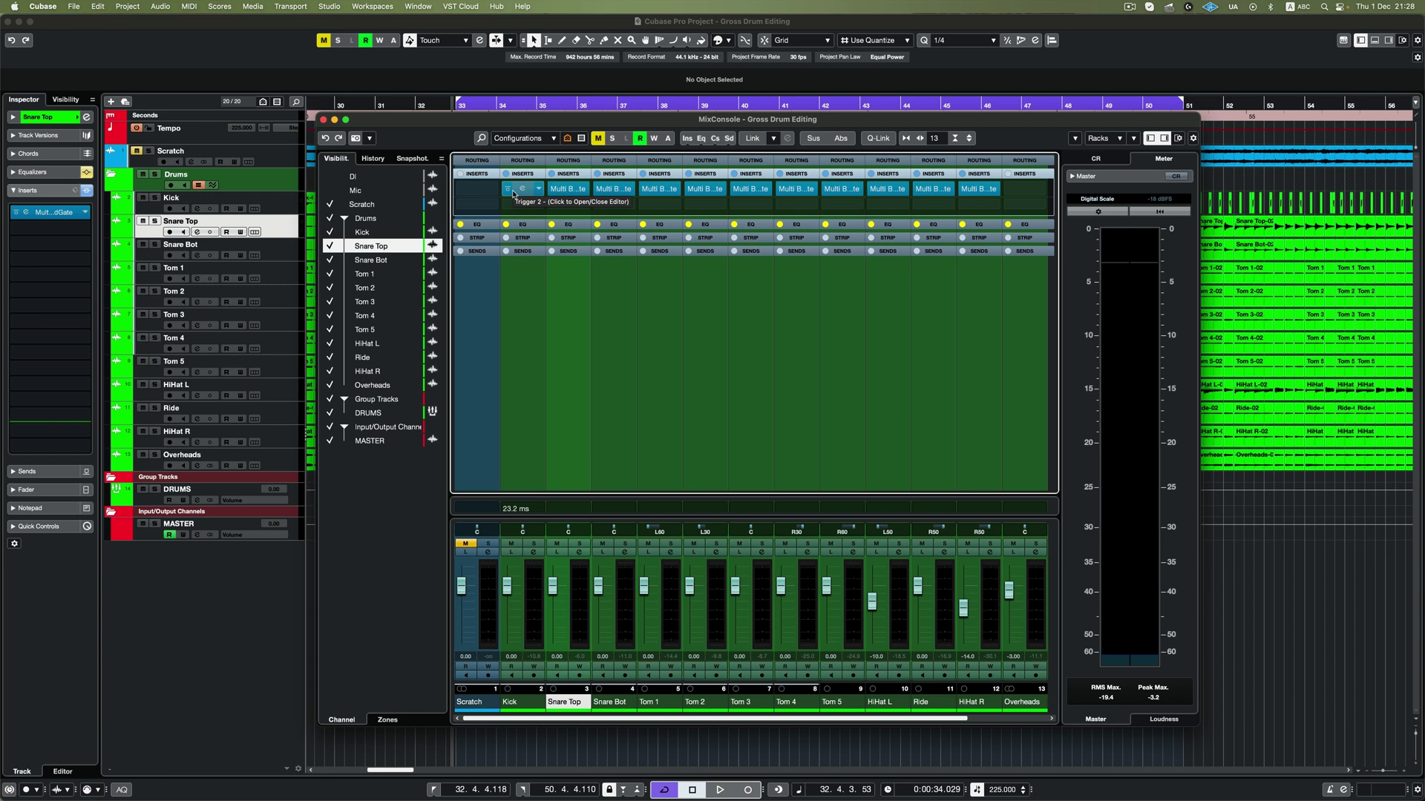